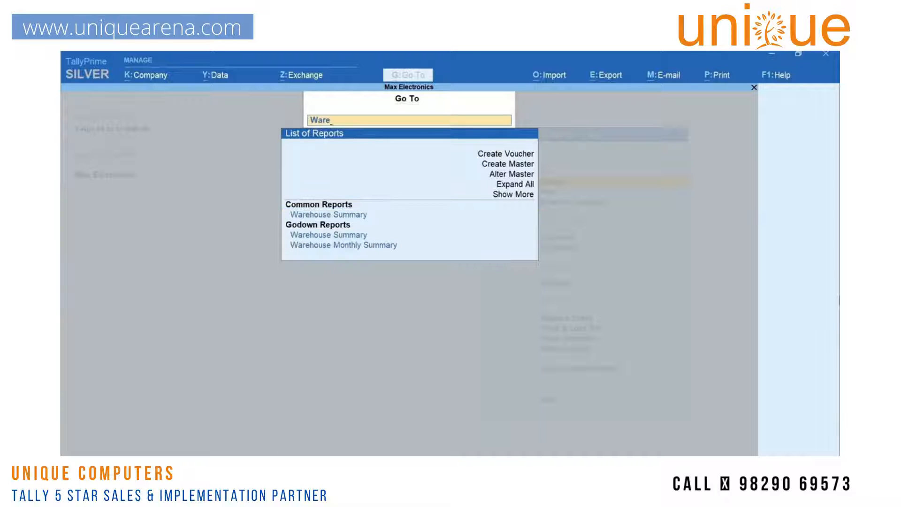
# Step: Search the list of reports for "Locat" in place of the current search term
pyautogui.press('BackSpace')
pyautogui.press('BackSpace')
pyautogui.press('BackSpace')
pyautogui.press('BackSpace')
pyautogui.write('Locat')
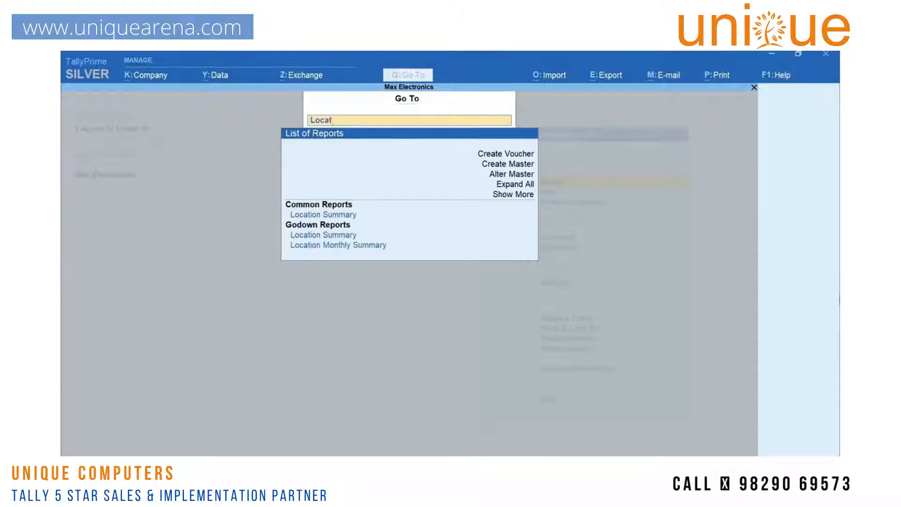
# Step: Search the reports for "Daily", view the Daily Entries report, and return to the Gateway of Tally
pyautogui.press('BackSpace')
pyautogui.press('BackSpace')
pyautogui.press('BackSpace')
pyautogui.press('BackSpace')
pyautogui.press('BackSpace')
pyautogui.write('Daily')
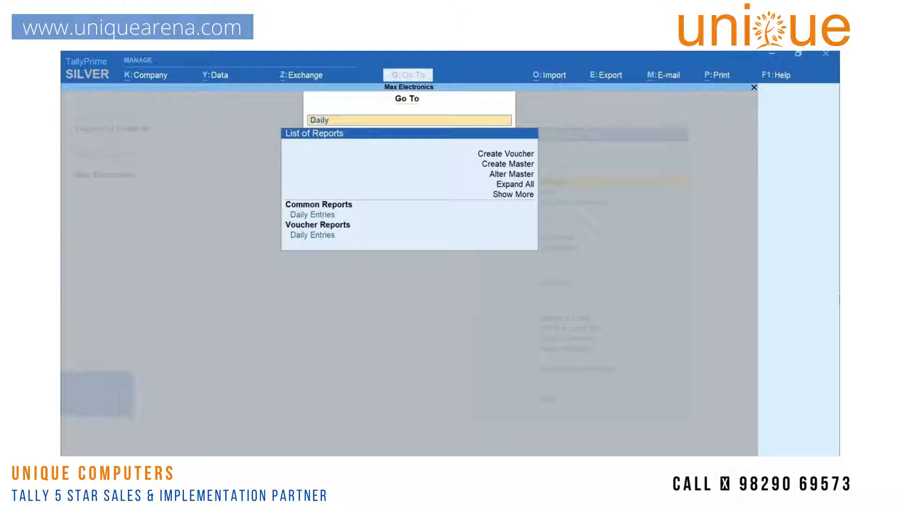
pyautogui.press('Return')
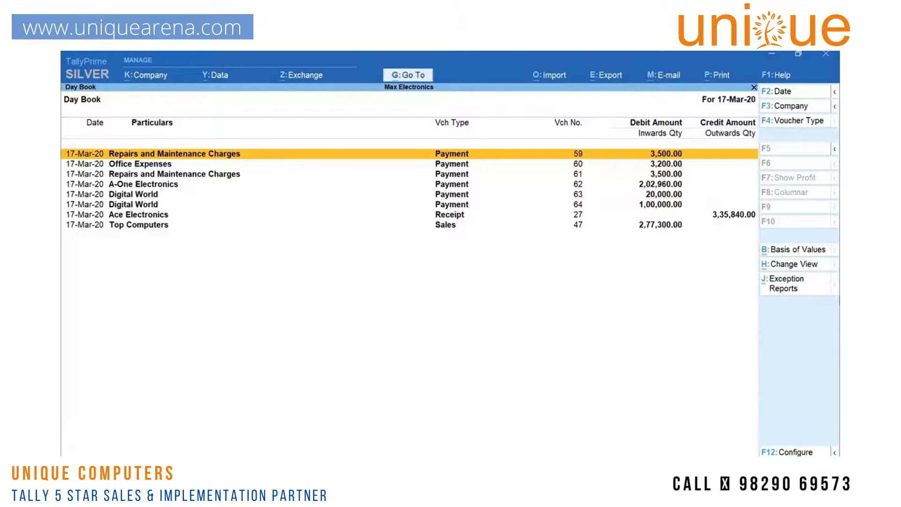
pyautogui.press('Escape')
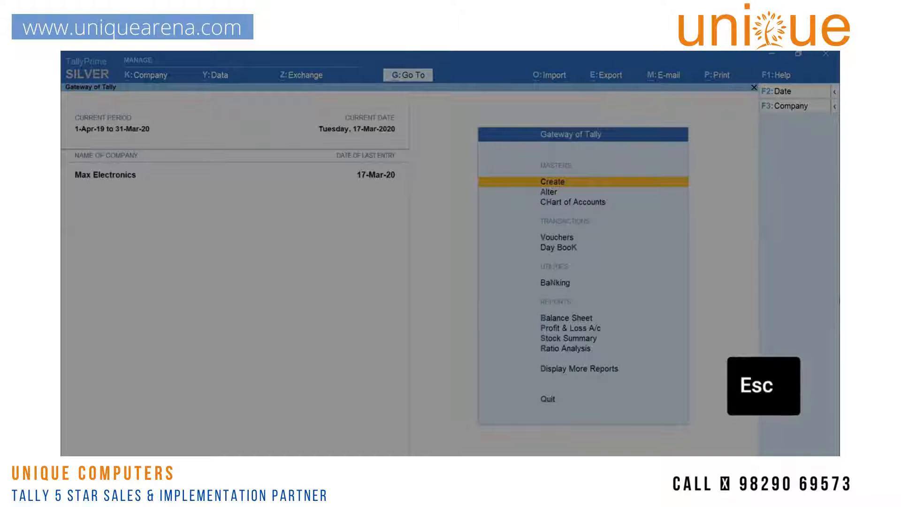
# Step: Open the Day Book from the additional reports and set its date to 15-3
pyautogui.press('d')
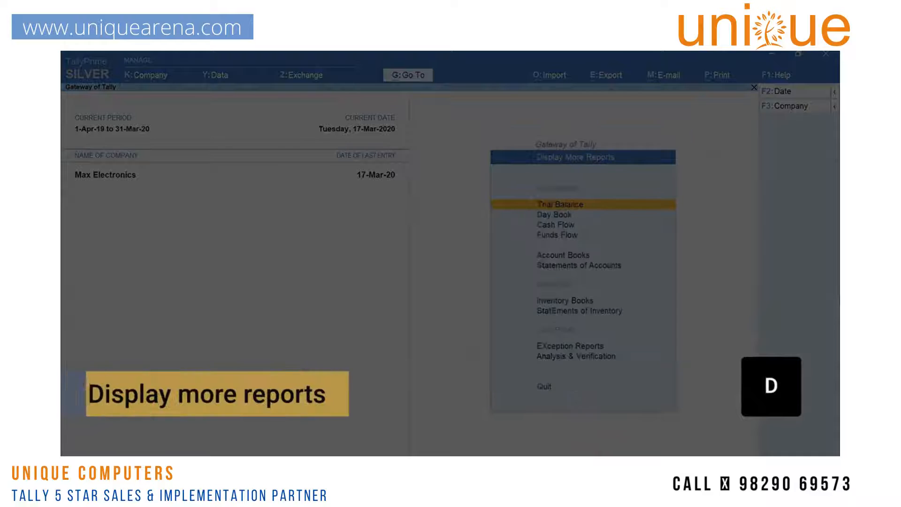
pyautogui.press('d')
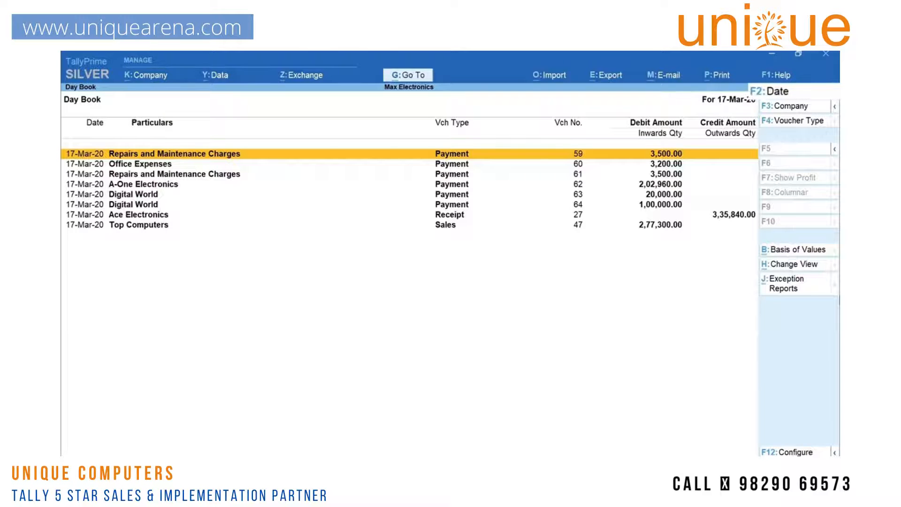
pyautogui.press('F2')
pyautogui.write('1')
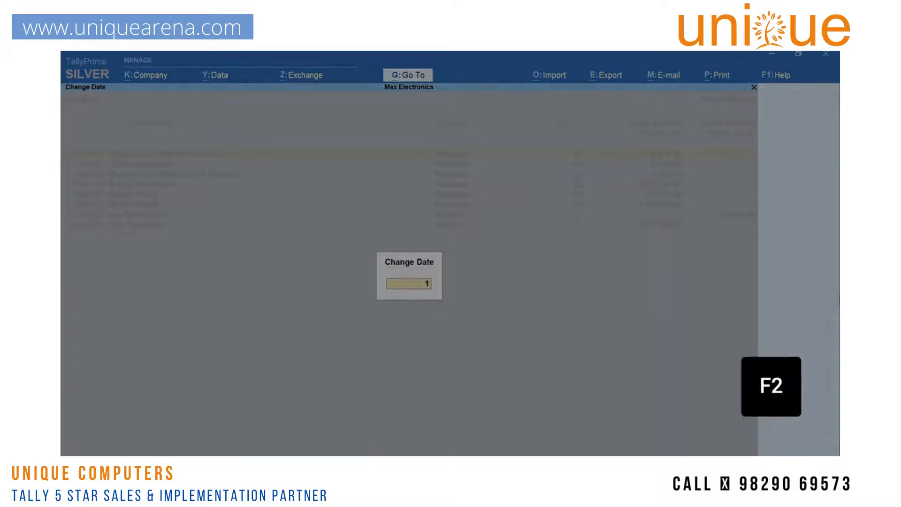
pyautogui.write('5-3')
pyautogui.press('Return')
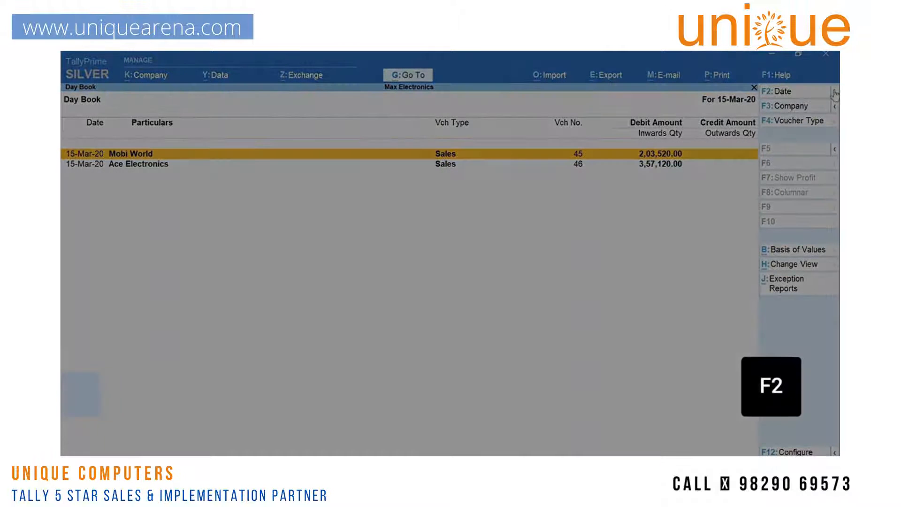
# Step: Set the Day Book period from 1-2-2020 to 31-3-2020
pyautogui.click(834, 92)
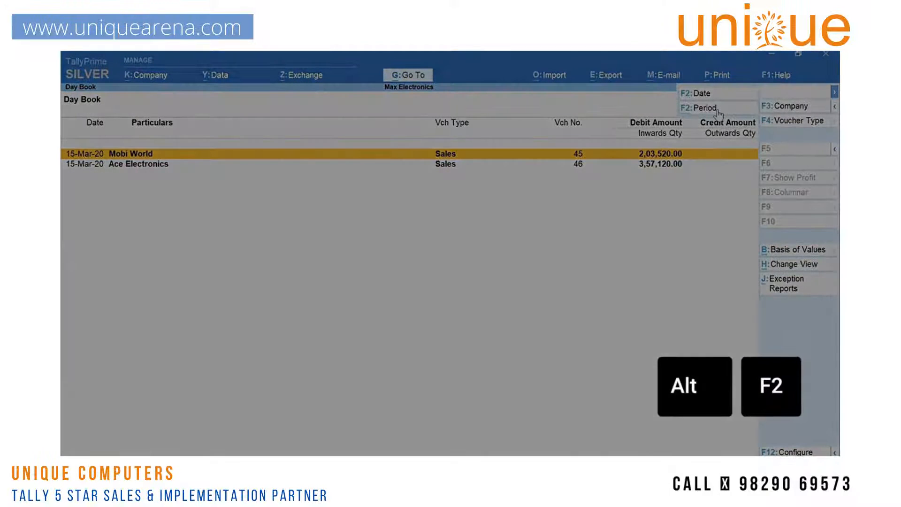
pyautogui.click(718, 112)
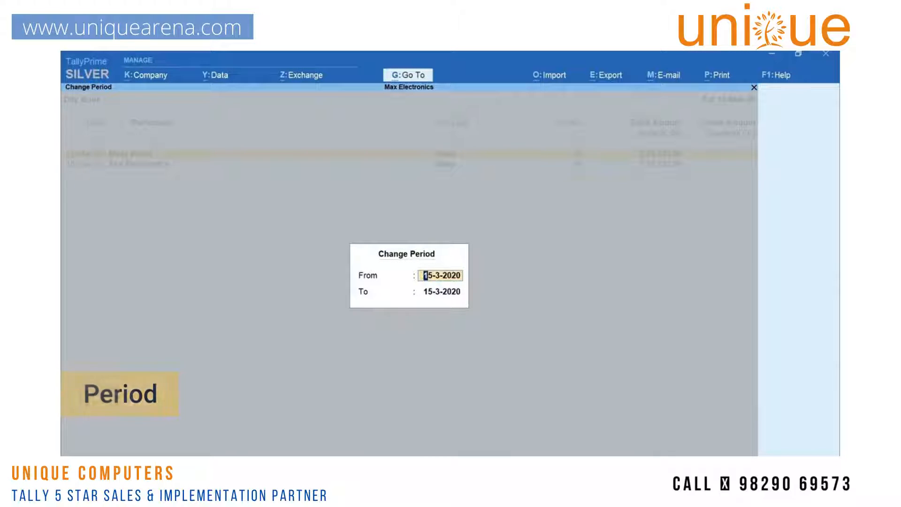
pyautogui.write('1')
pyautogui.write('-2')
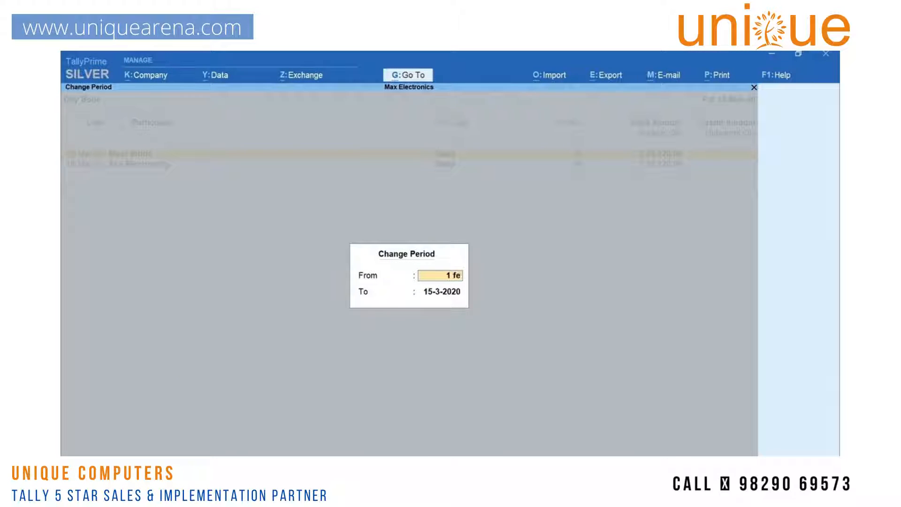
pyautogui.press('Return')
pyautogui.write('31-3-2020')
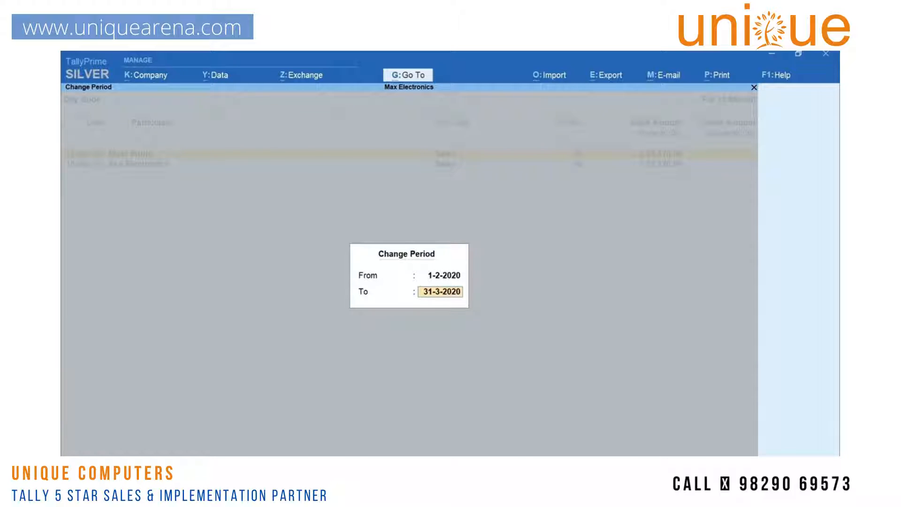
pyautogui.press('Return')
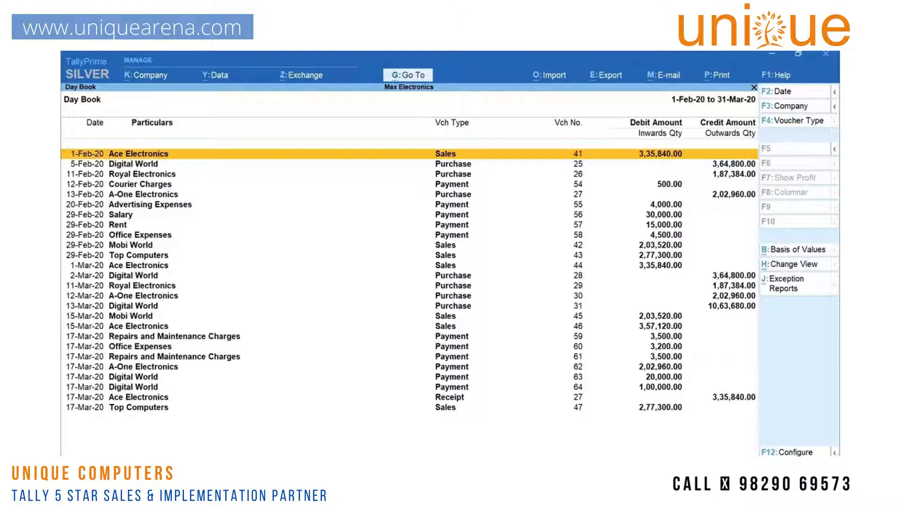
pyautogui.hotkey('alt', 'F2')
# Step: Filter the Day Book by voucher type so it lists only Payment vouchers
pyautogui.press('F4')
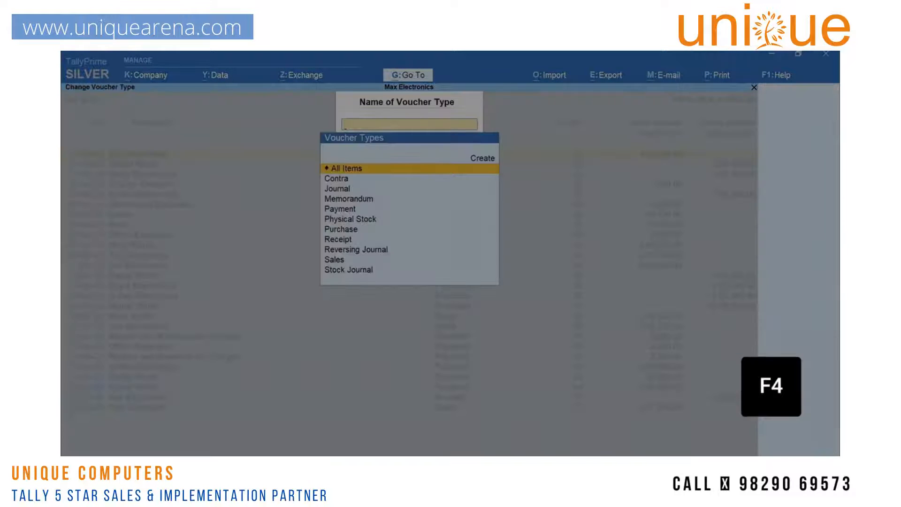
pyautogui.write('Pay')
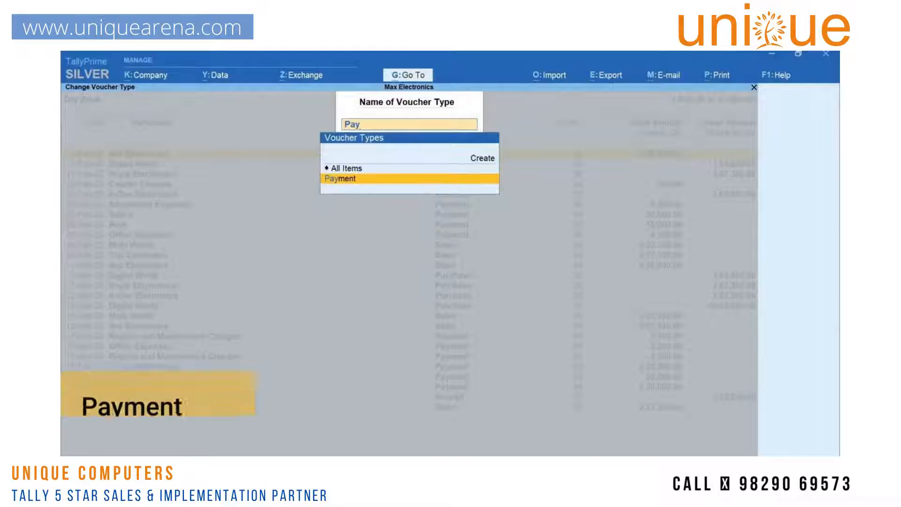
pyautogui.press('Return')
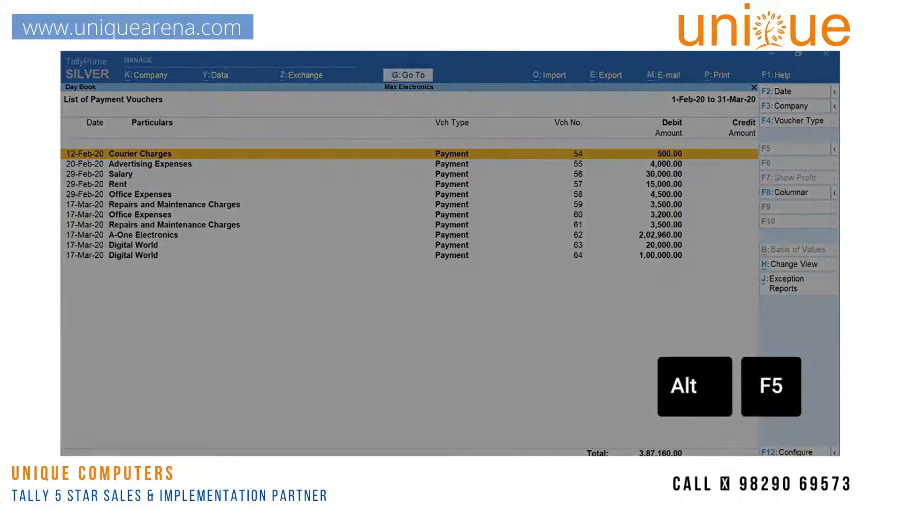
# Step: Expand the payment voucher list to the detailed format and configure it to show the mode of payment
pyautogui.hotkey('alt', 'F5')
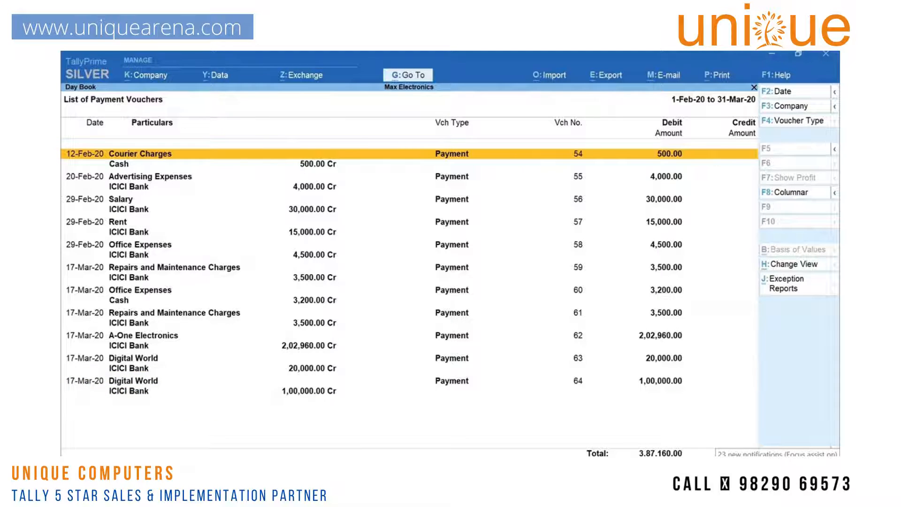
pyautogui.press('F12')
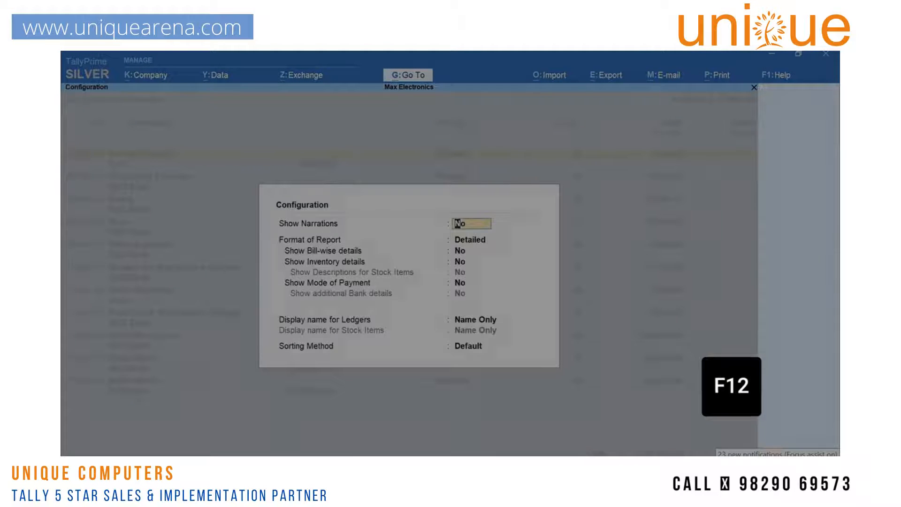
pyautogui.press('Down')
pyautogui.press('Down')
pyautogui.press('Down')
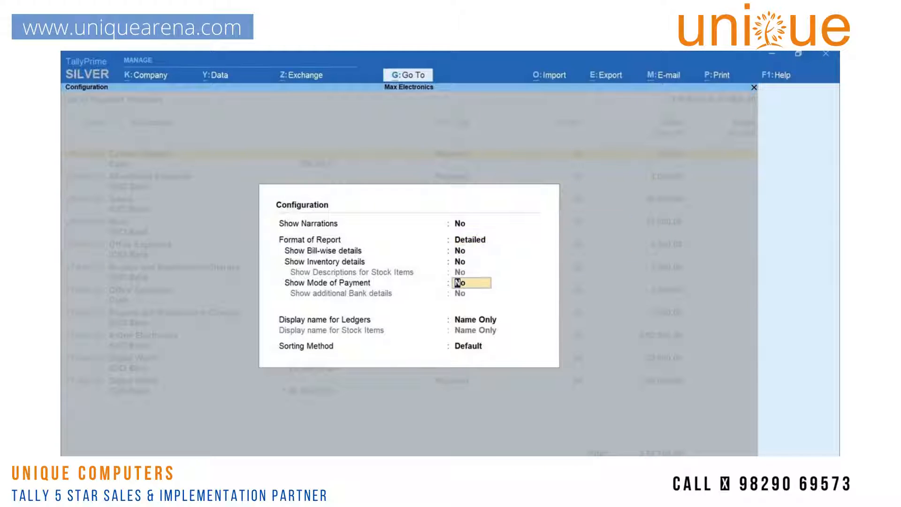
pyautogui.press('y')
pyautogui.hotkey('ctrl', 'a')
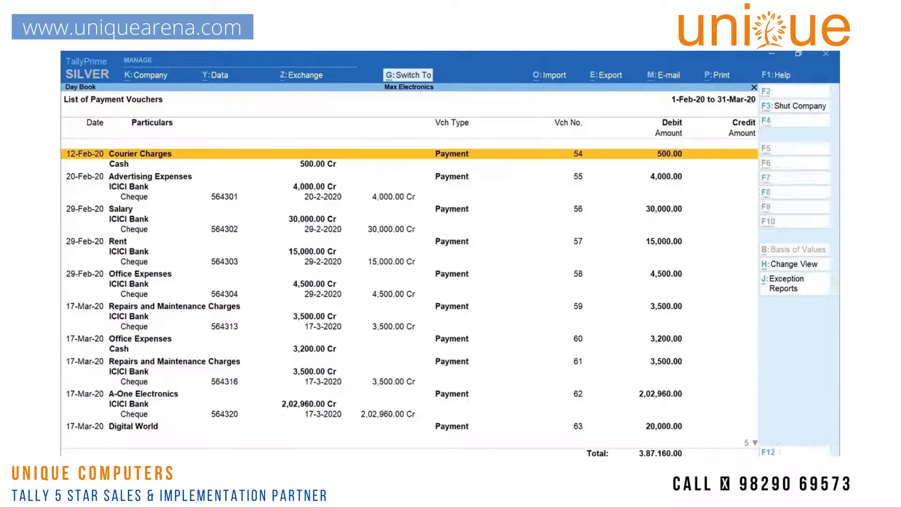
# Step: Look through the payment details down to the Advertising Expenses cheque line and return the list to the condensed format
pyautogui.press('Down')
pyautogui.press('Down')
pyautogui.press('Down')
pyautogui.press('Down')
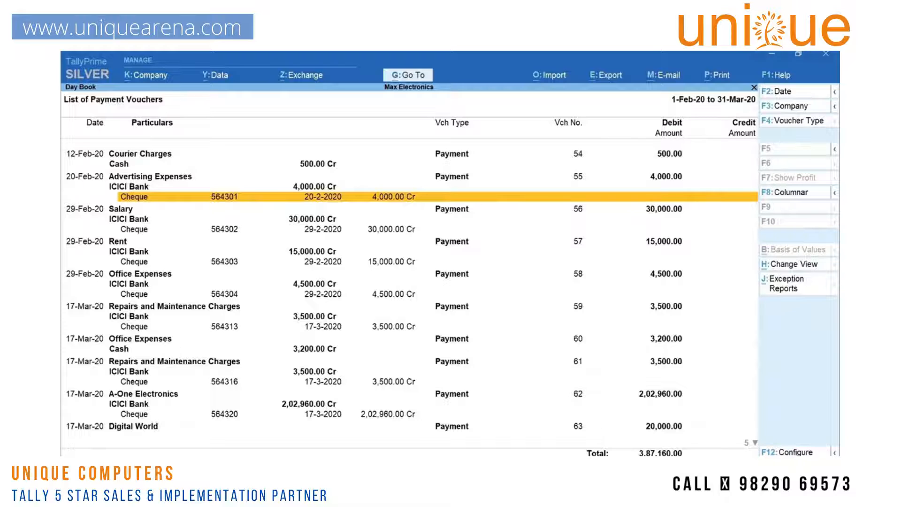
pyautogui.hotkey('alt', 'F5')
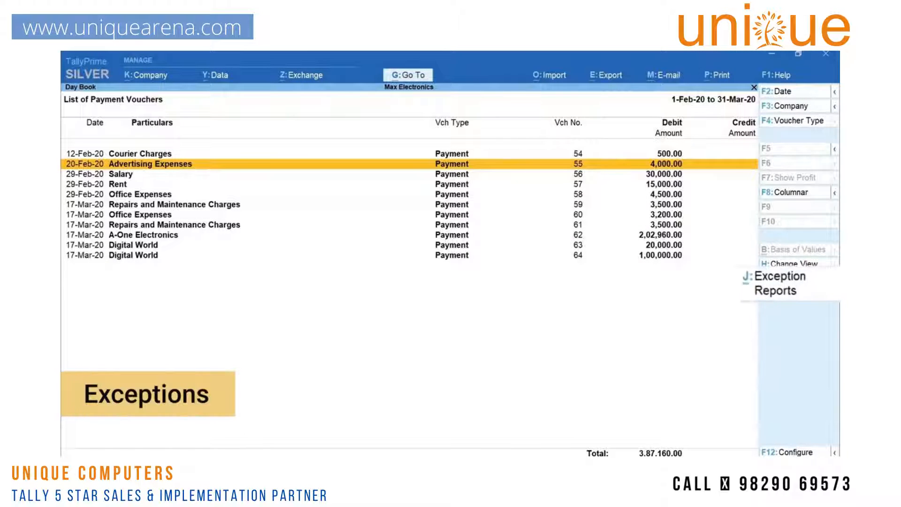
# Step: Examine the available exception reports for optional, cancelled and post-dated vouchers, then close the list without opening one
pyautogui.hotkey('ctrl', 'j')
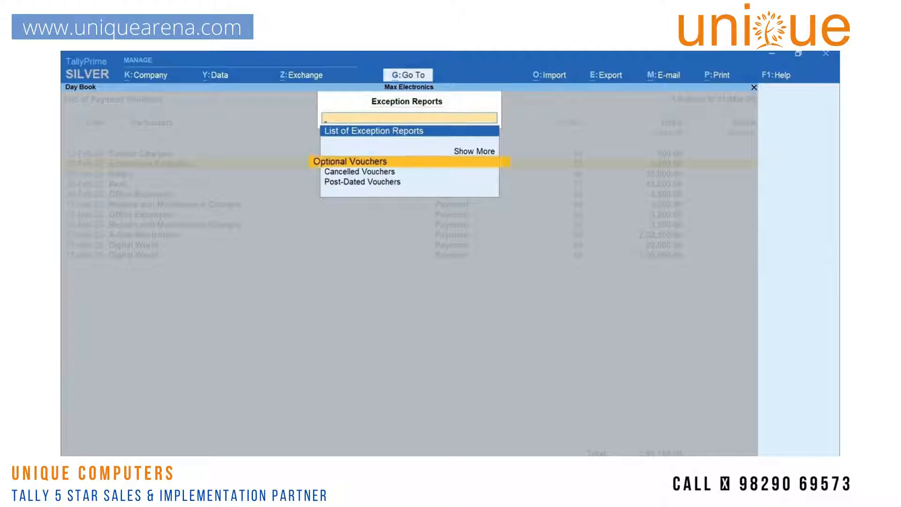
pyautogui.press('Down')
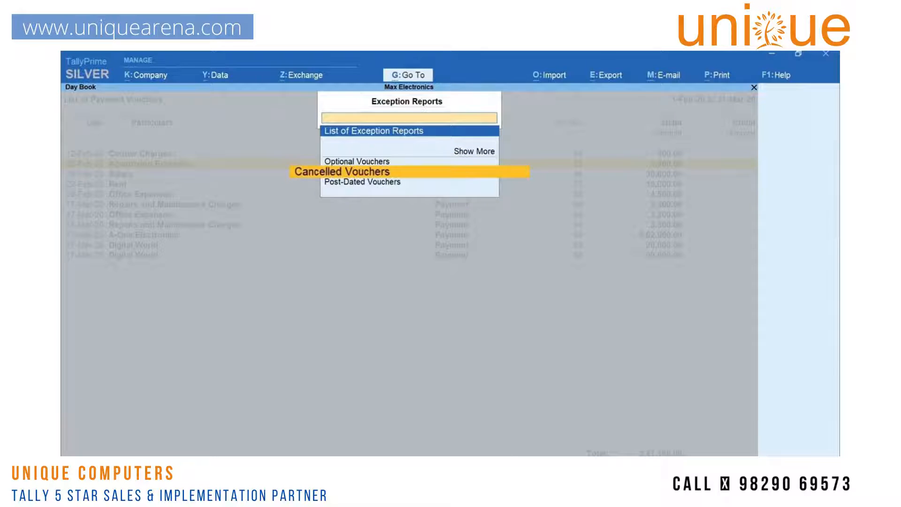
pyautogui.press('Down')
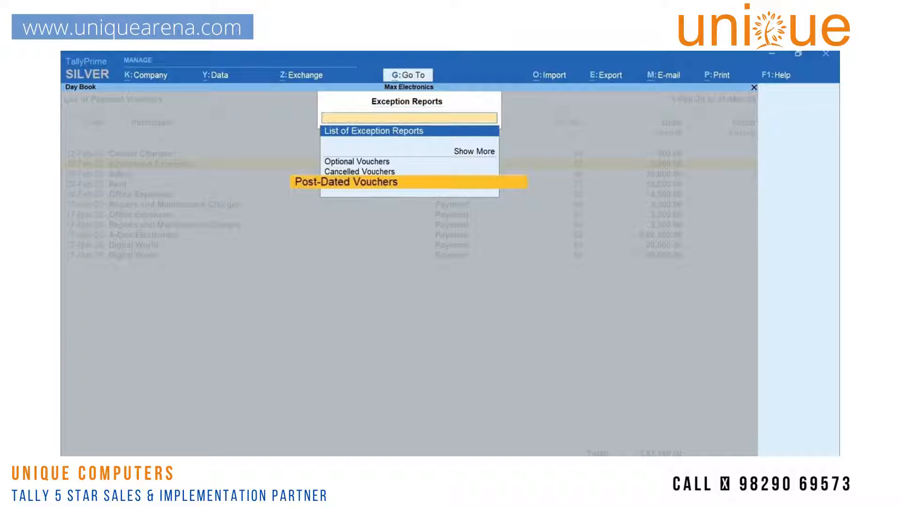
pyautogui.press('Escape')
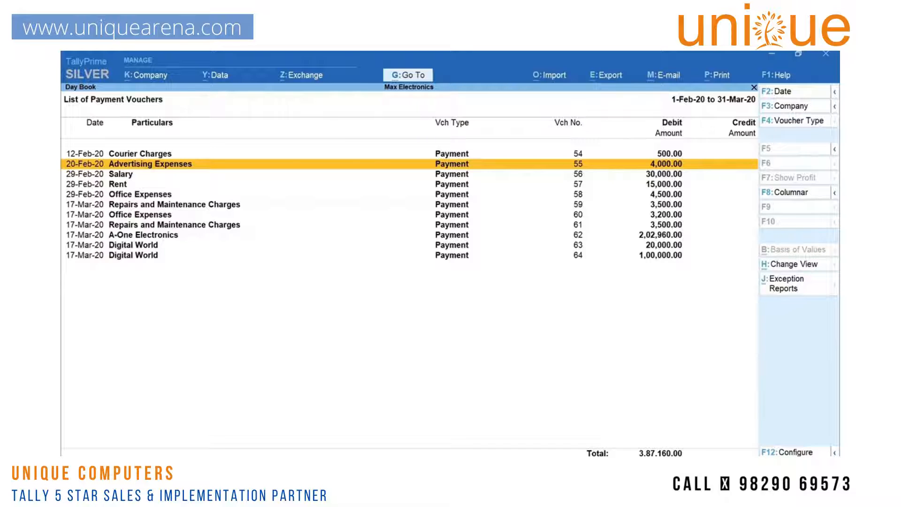
# Step: Duplicate the February Rent payment voucher, date the copy 31-3-20, and save it
pyautogui.press('Down')
pyautogui.press('Down')
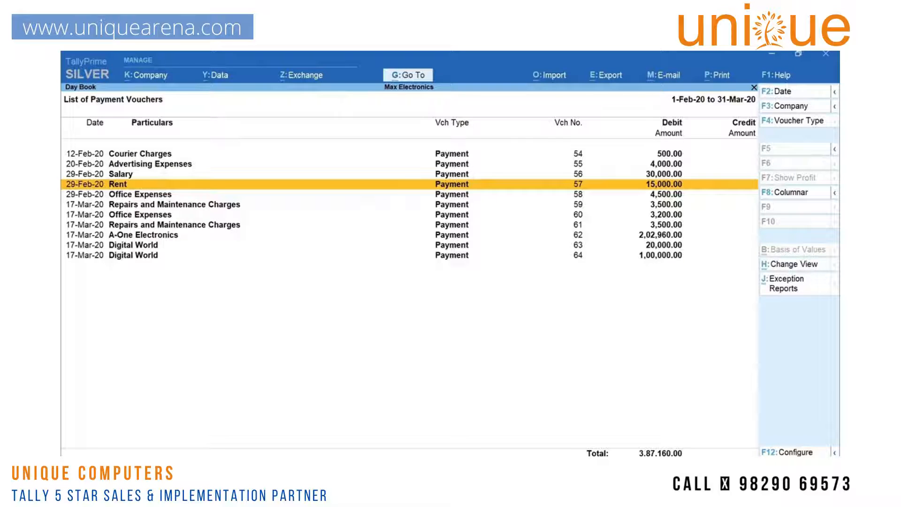
pyautogui.press('alt')
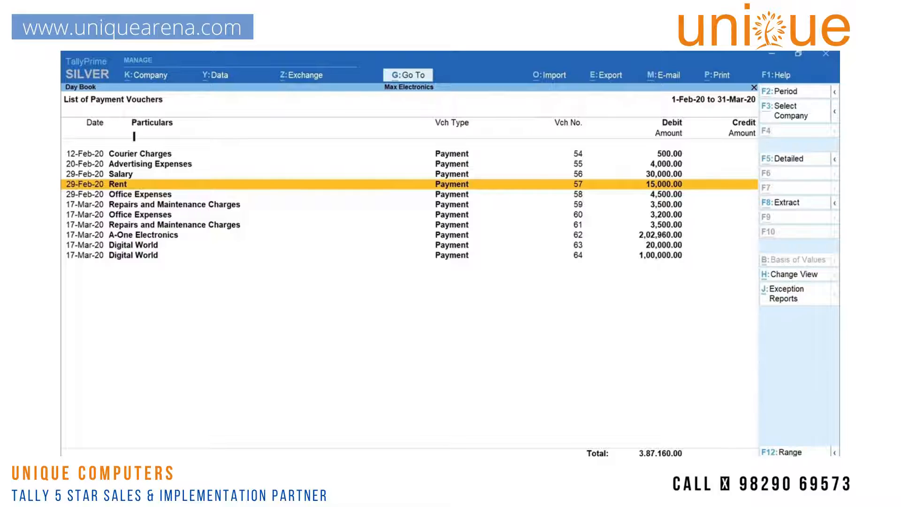
pyautogui.hotkey('alt', '2')
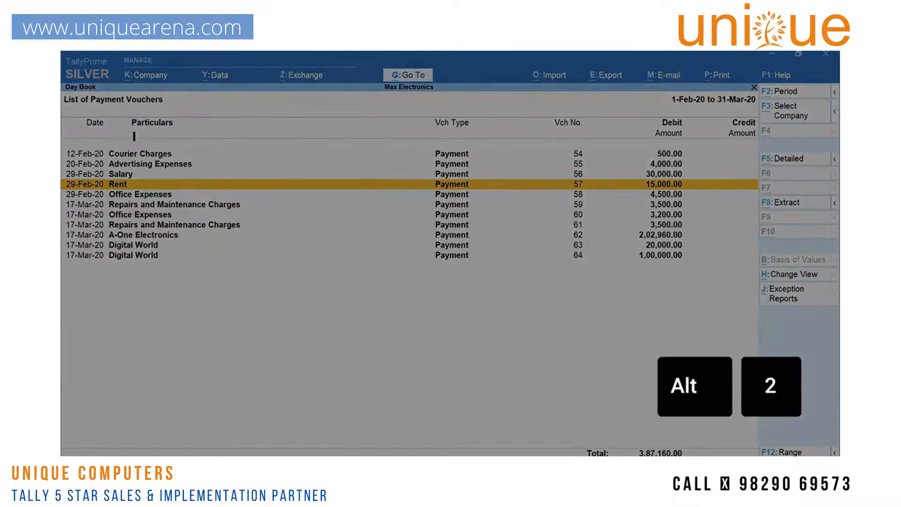
pyautogui.press('F2')
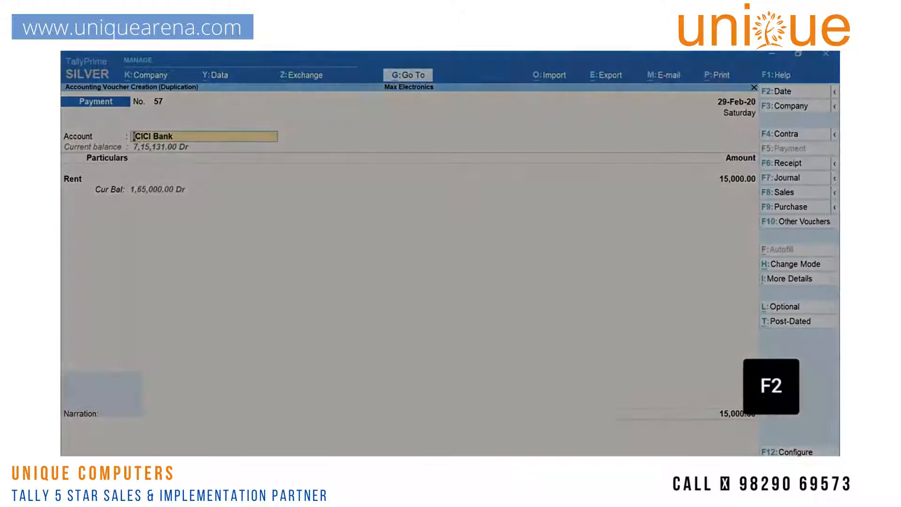
pyautogui.write('31-3-20')
pyautogui.press('Return')
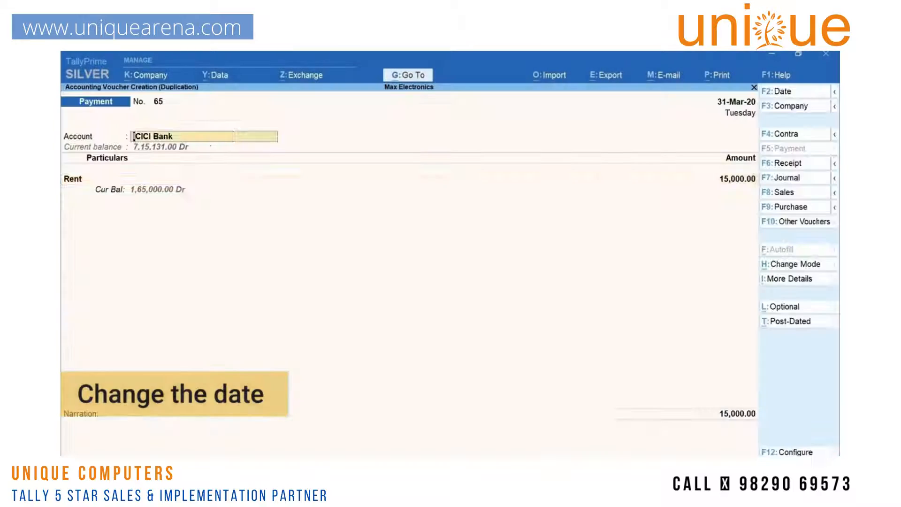
pyautogui.hotkey('ctrl', 'a')
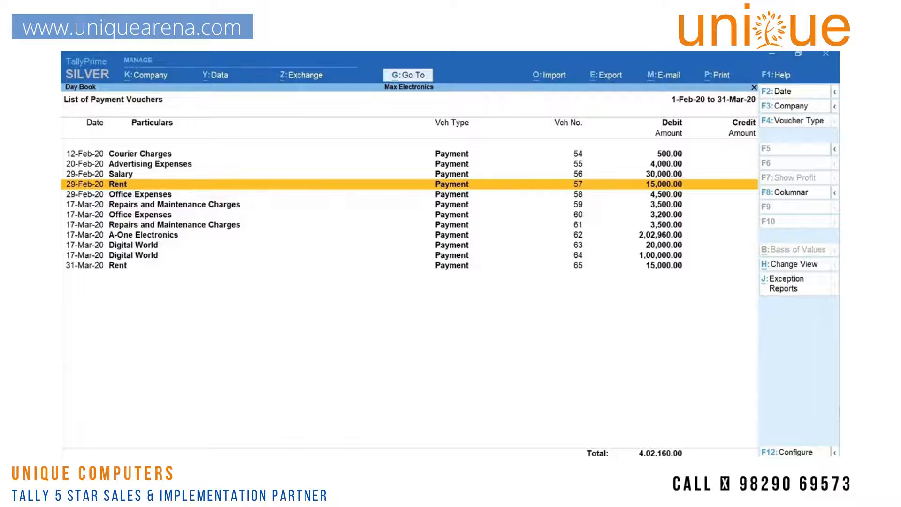
# Step: Add a payment voucher after the A-One Electronics entry, with Cash as the account and Office Expenses as the particulars
pyautogui.press('Down')
pyautogui.press('Down')
pyautogui.press('Down')
pyautogui.press('Down')
pyautogui.press('Down')
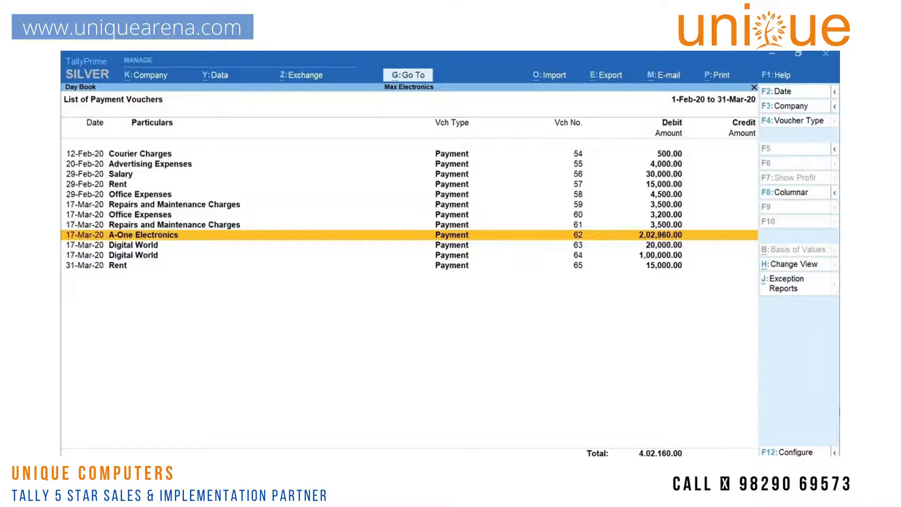
pyautogui.hotkey('alt', 'a')
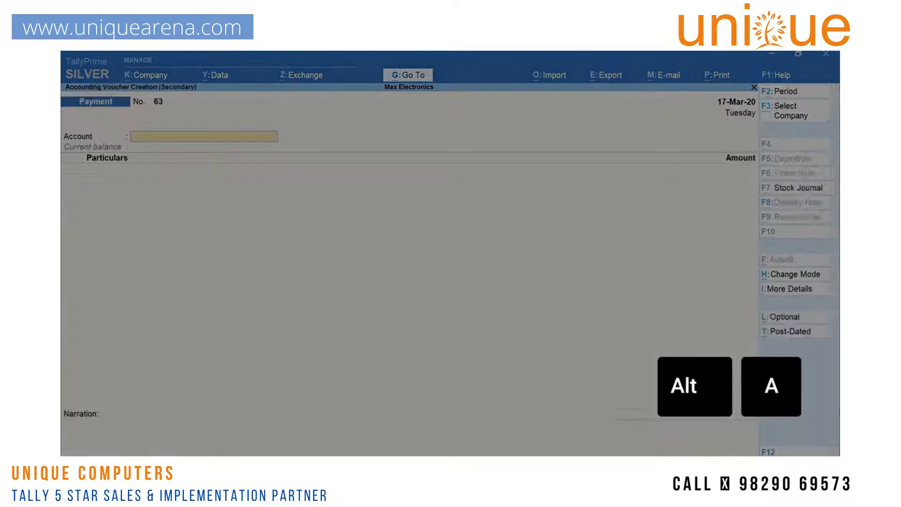
pyautogui.write('c')
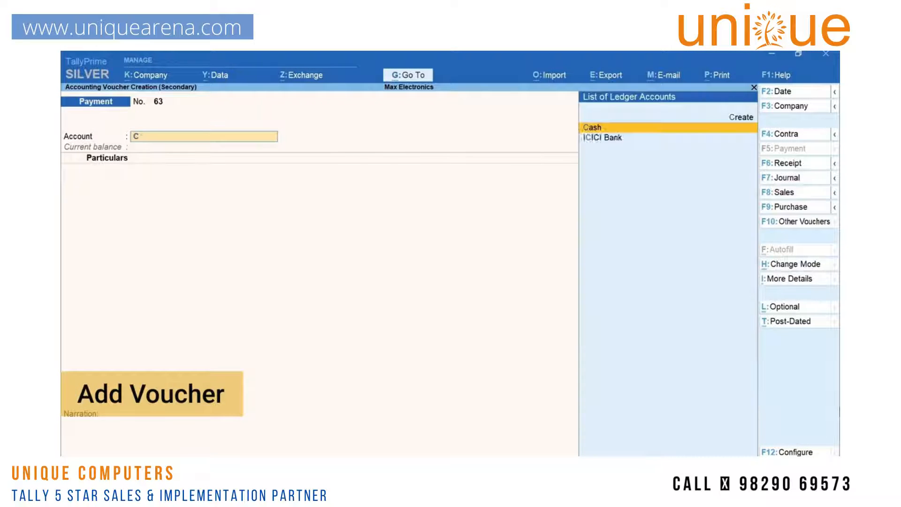
pyautogui.press('Return')
pyautogui.write('Off')
pyautogui.press('Down')
pyautogui.press('Return')
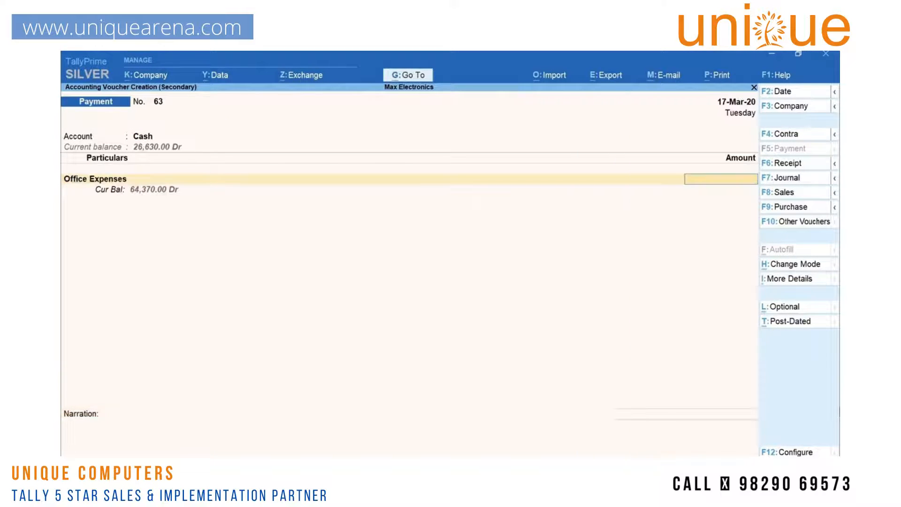
# Step: Set the Office Expenses amount to 3200 and save the voucher without a narration
pyautogui.write('3200')
pyautogui.press('Return')
pyautogui.press('Return')
pyautogui.press('Return')
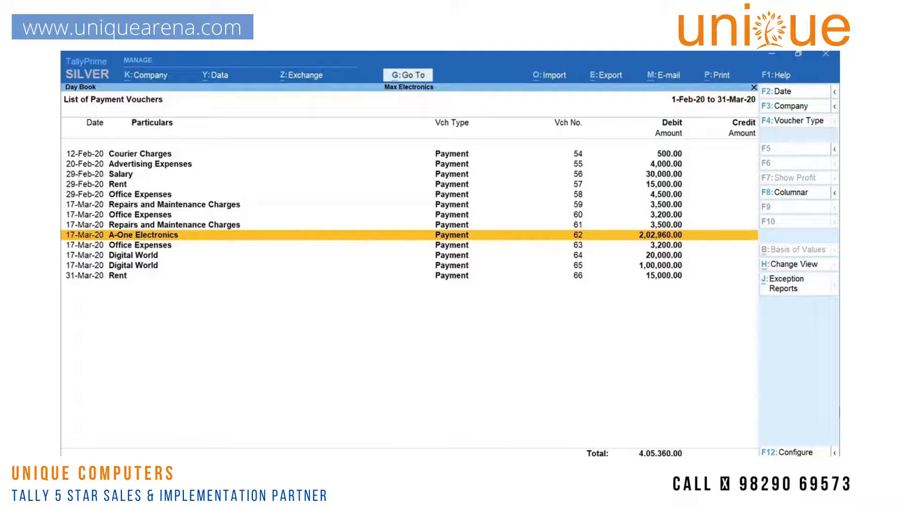
# Step: Cancel the 29-Feb-20 Office Expenses payment voucher
pyautogui.press('Up')
pyautogui.press('Up')
pyautogui.press('Up')
pyautogui.press('Up')
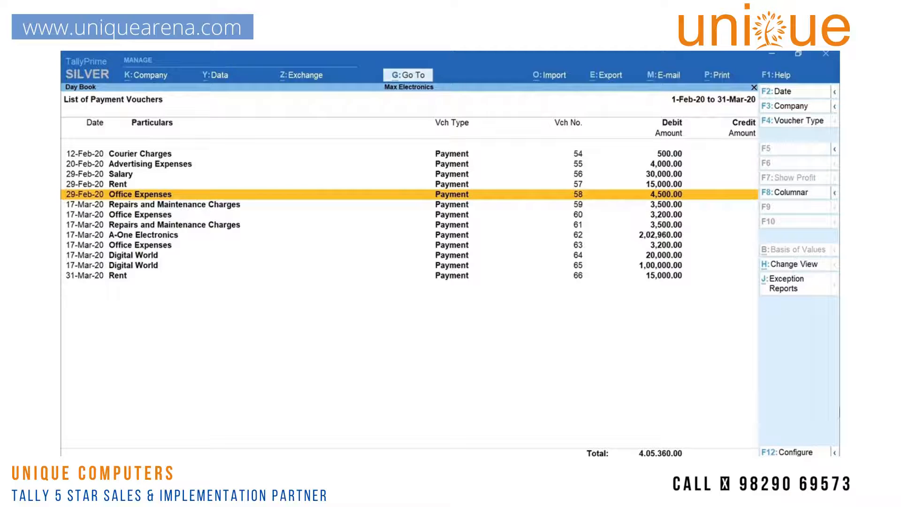
pyautogui.hotkey('alt', 'x')
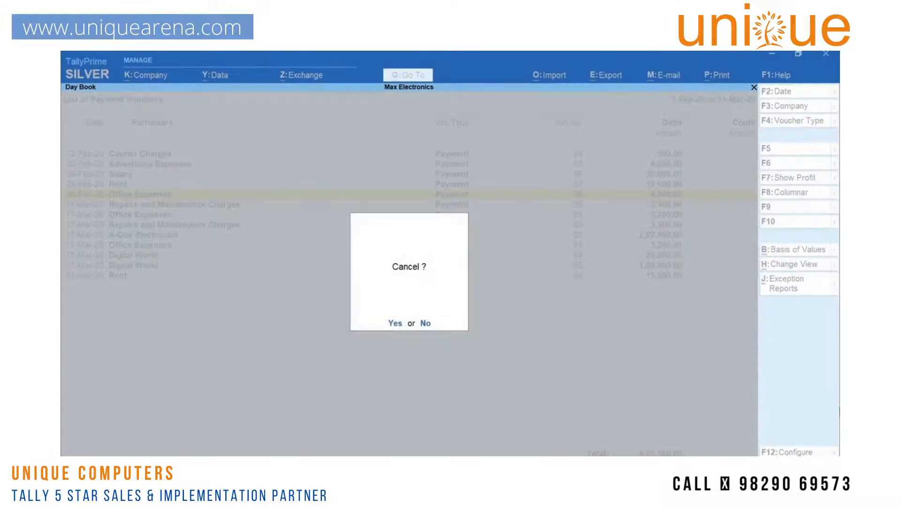
pyautogui.press('y')
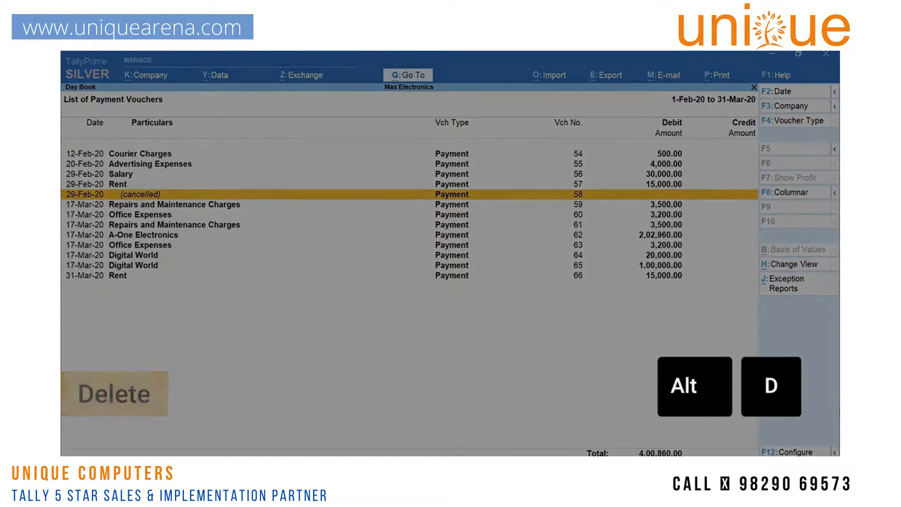
# Step: Try to delete the 17-Mar-20 Repairs and Maintenance Charges payment voucher number 61
pyautogui.press('Down')
pyautogui.press('Down')
pyautogui.press('Down')
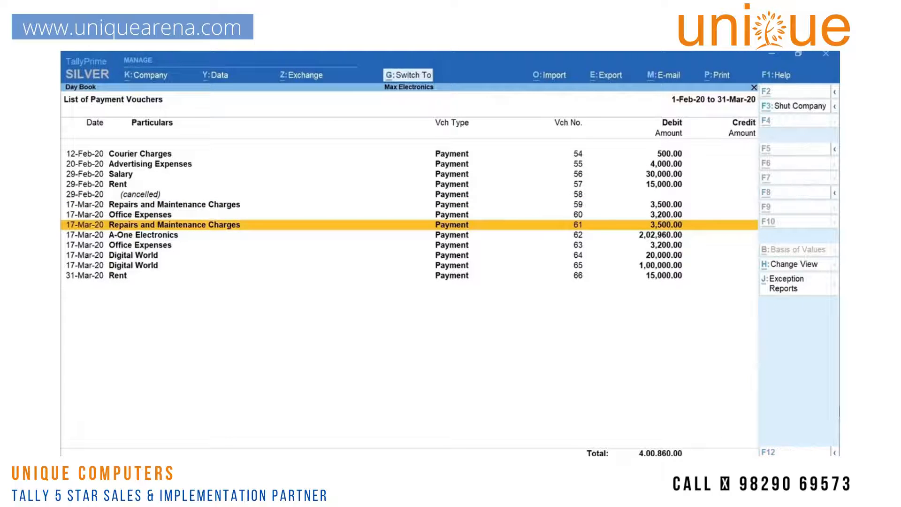
pyautogui.hotkey('alt', 'd')
# Step: Remove the lines of payment vouchers 61 and 62 from the list and restore both
pyautogui.hotkey('ctrl', 'r')
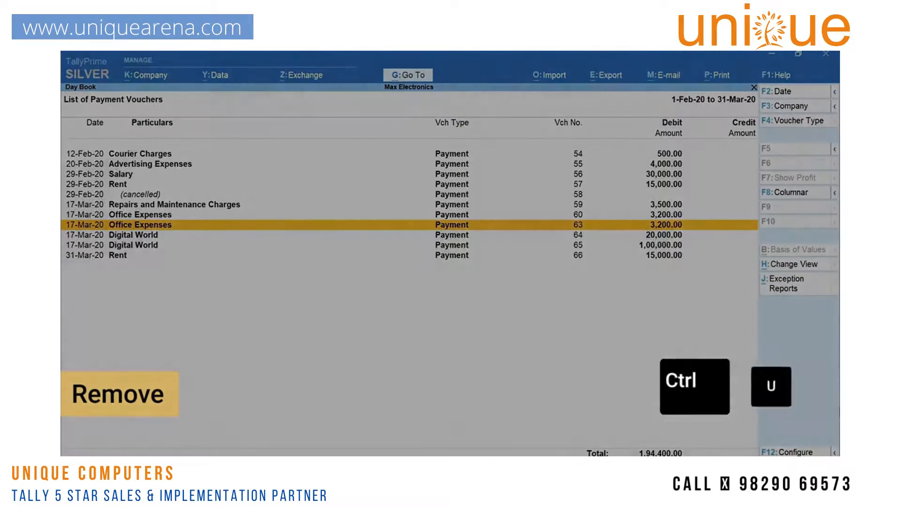
pyautogui.hotkey('ctrl', 'u')
pyautogui.hotkey('ctrl', 'u')
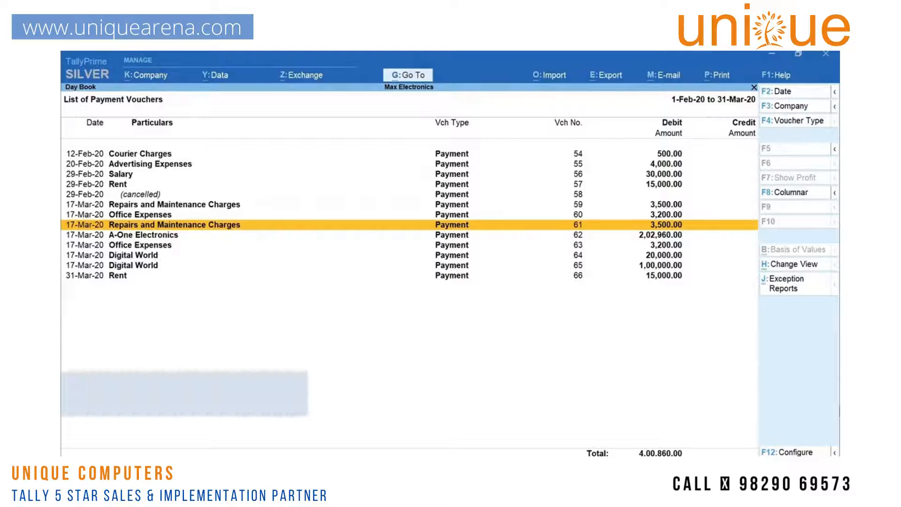
# Step: Select the 17-Mar-20 payment vouchers numbered 61 to 63 together
pyautogui.press('space')
pyautogui.press('space')
pyautogui.press('space')
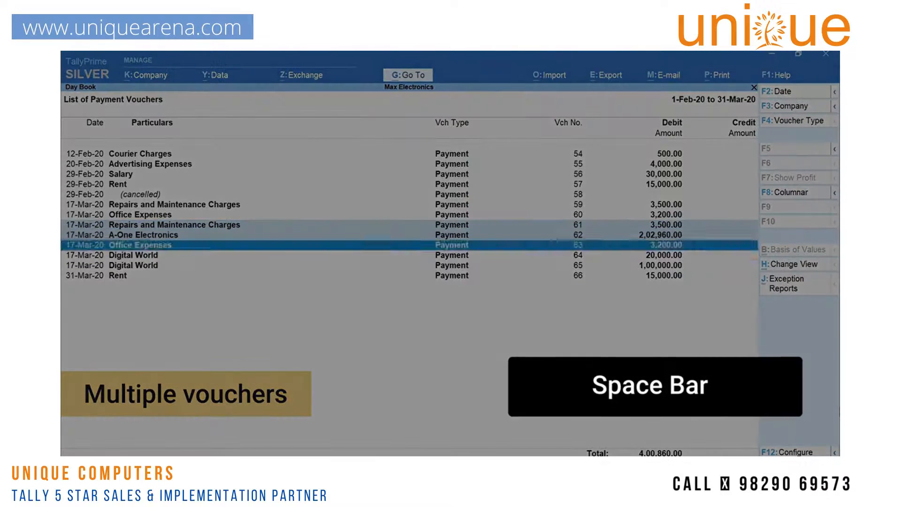